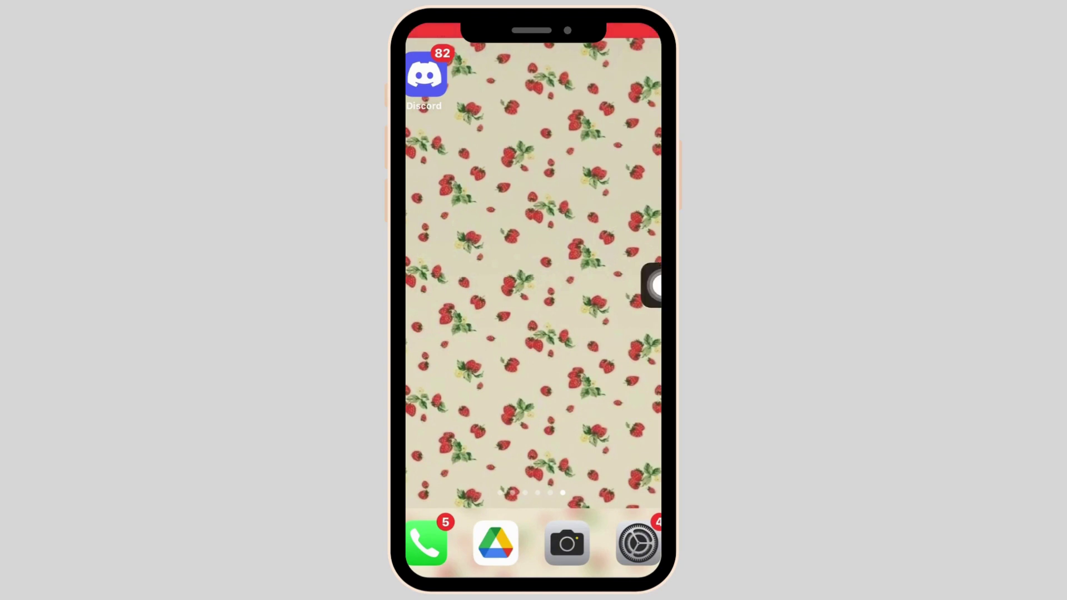
- Launch Discord and go to your own profile page via the You tab
drag(655, 286, 413, 281)
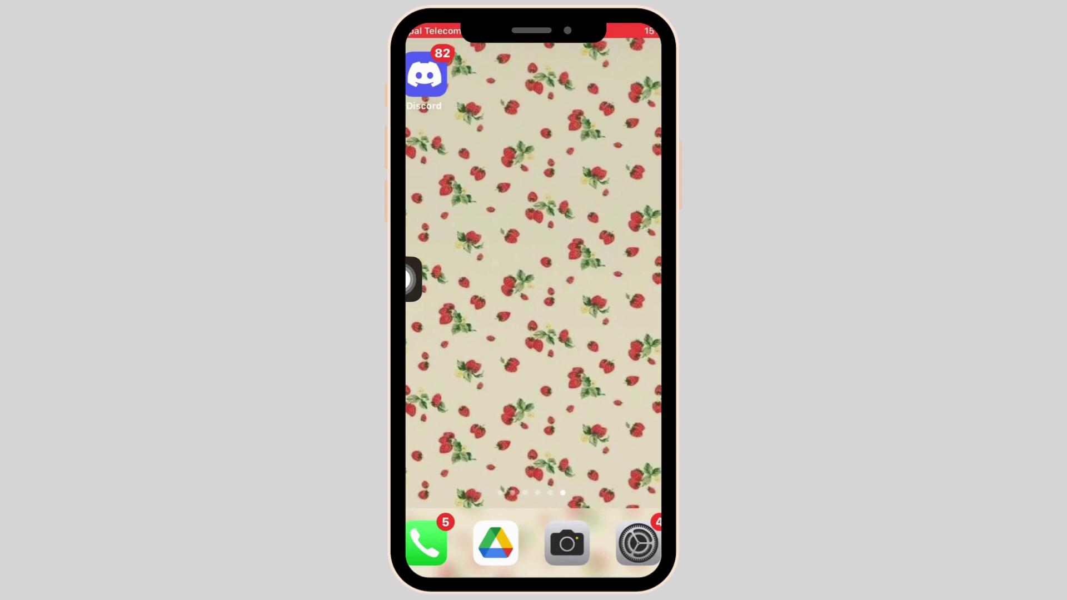
click(425, 75)
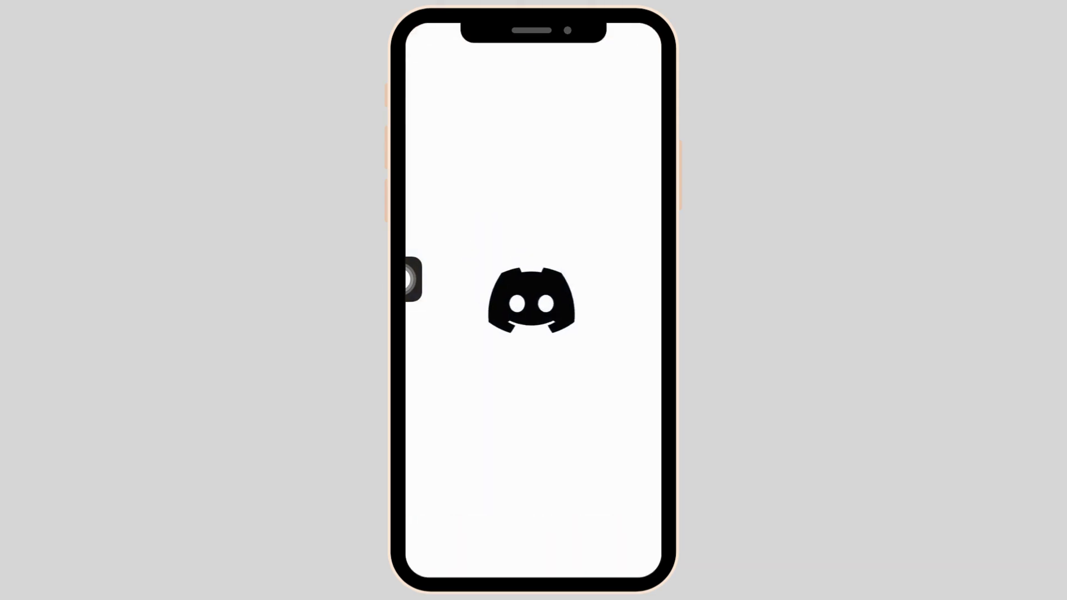
drag(412, 281, 645, 467)
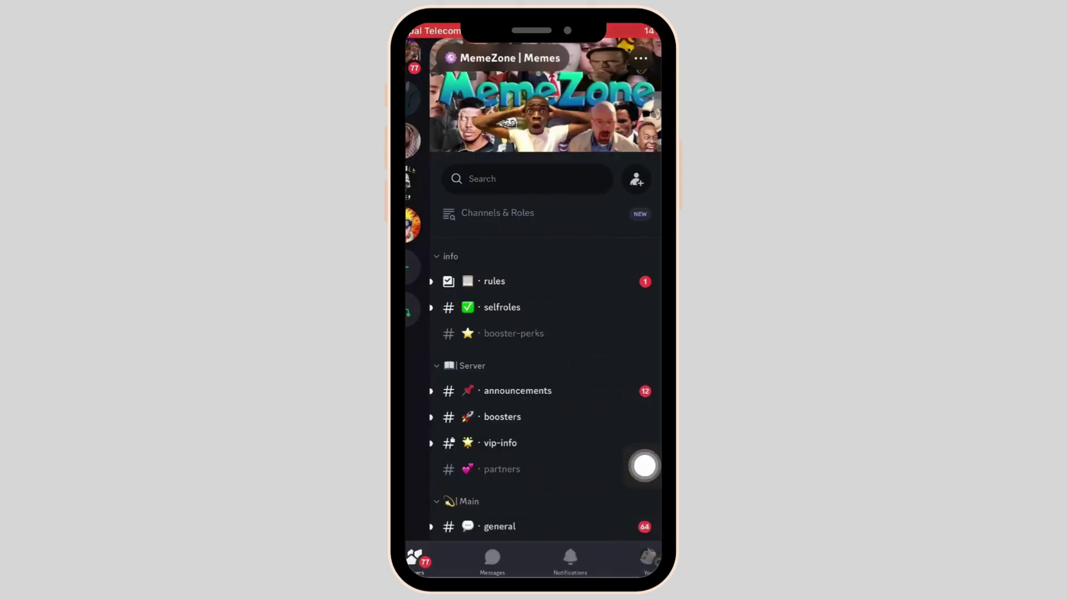
click(648, 556)
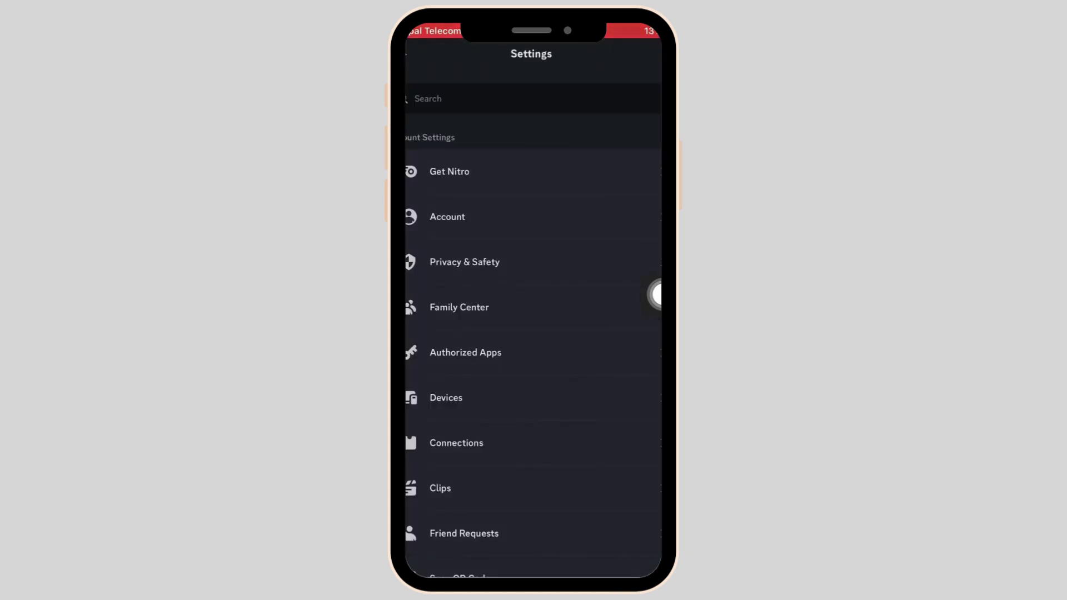
scroll(533, 333, down, 10)
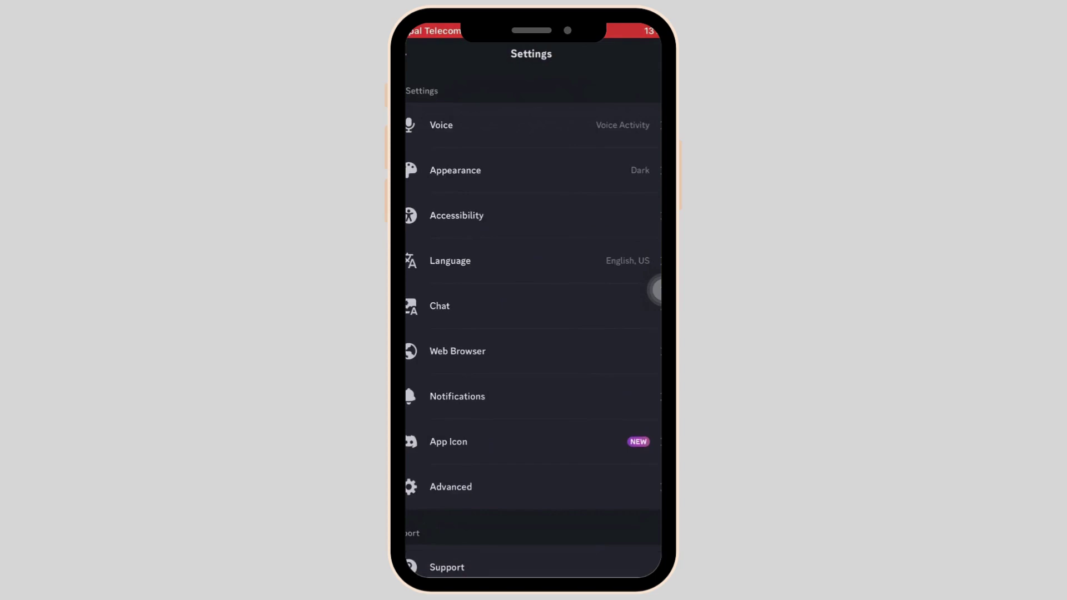
scroll(534, 334, down, 5)
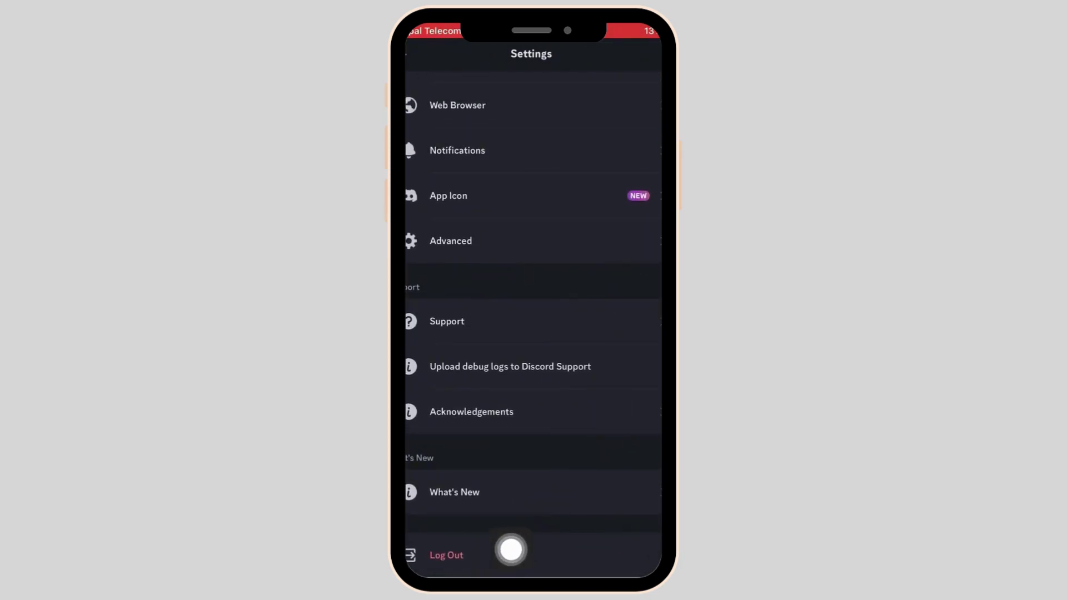
- Log out of the current account and confirm, returning to the Welcome screen
click(511, 550)
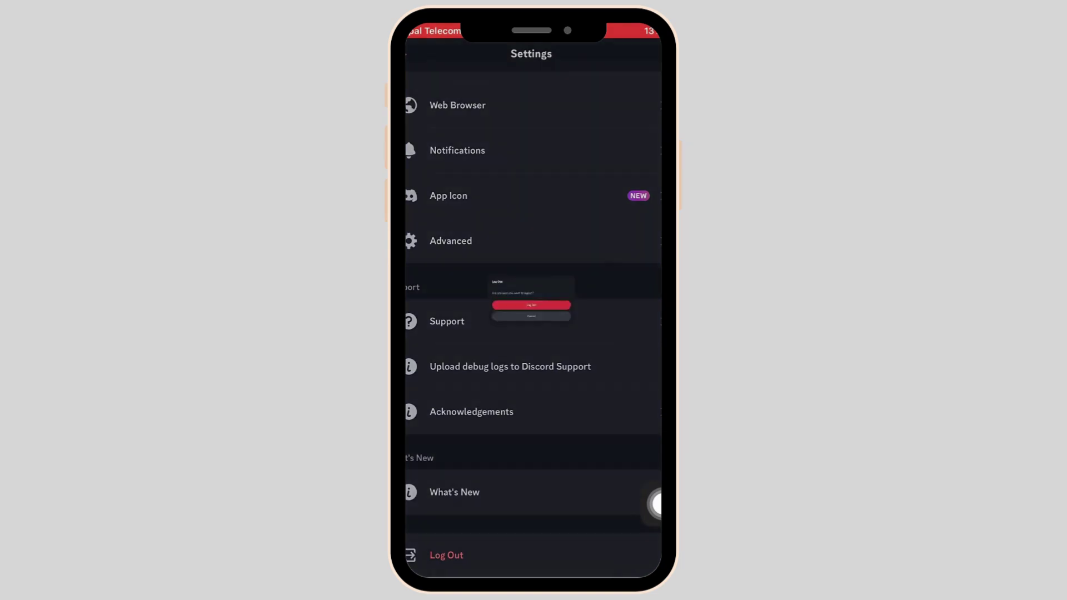
drag(654, 503, 654, 431)
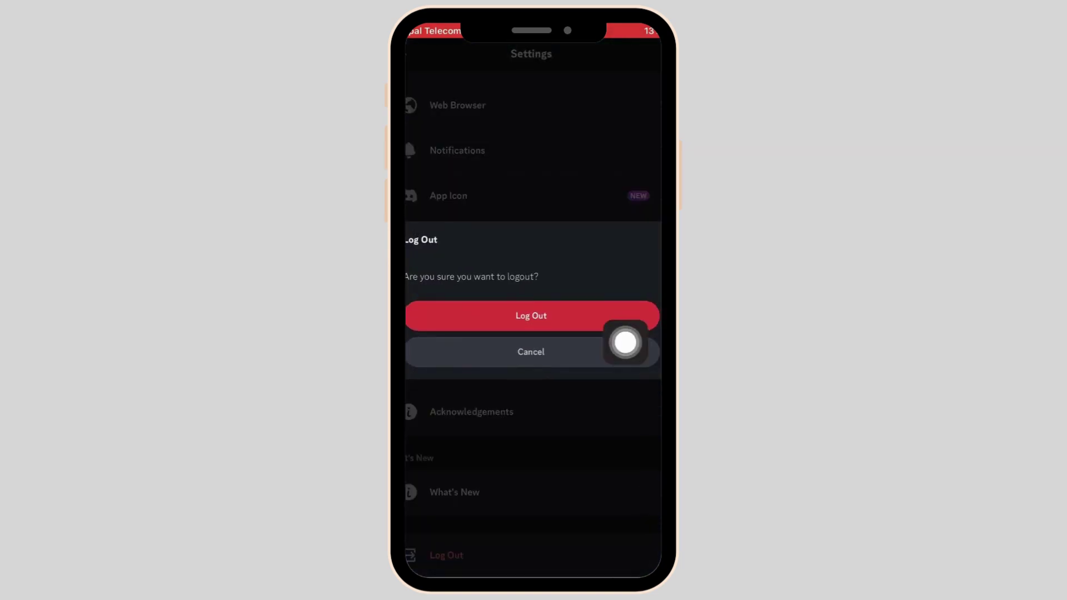
click(531, 316)
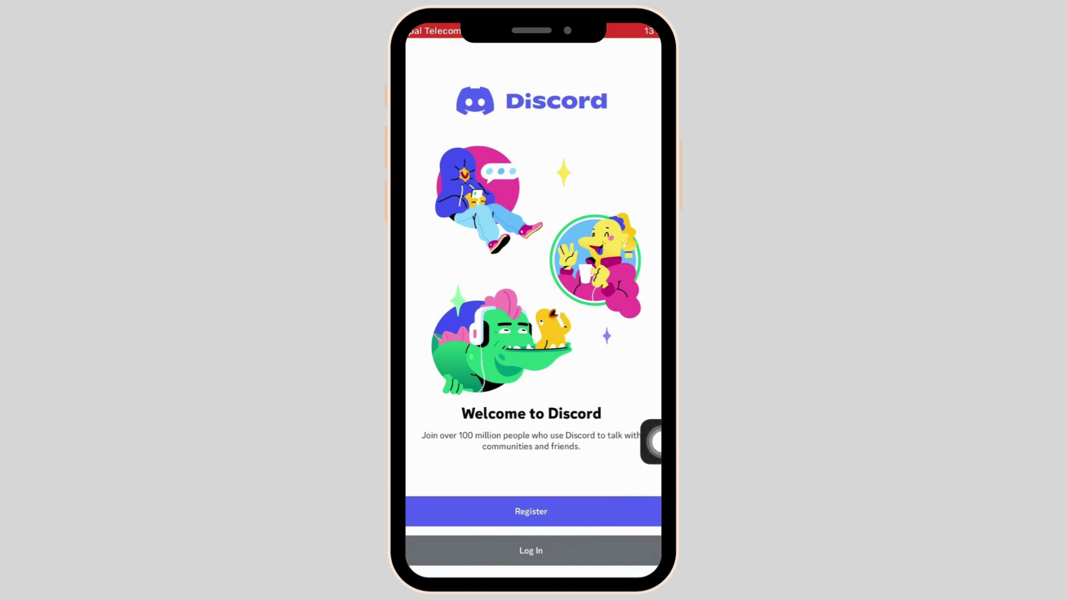
- Choose Log In to reach the Welcome back sign-in form
mouse_move(650, 432)
mouse_down()
mouse_move(596, 550)
mouse_move(583, 553)
mouse_move(615, 527)
mouse_up()
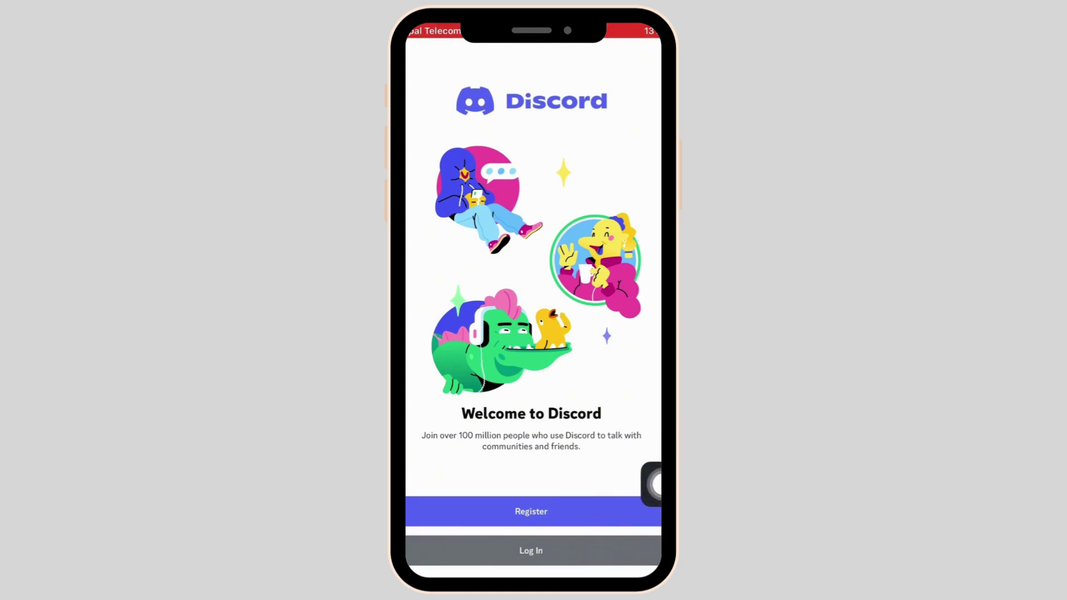
click(531, 550)
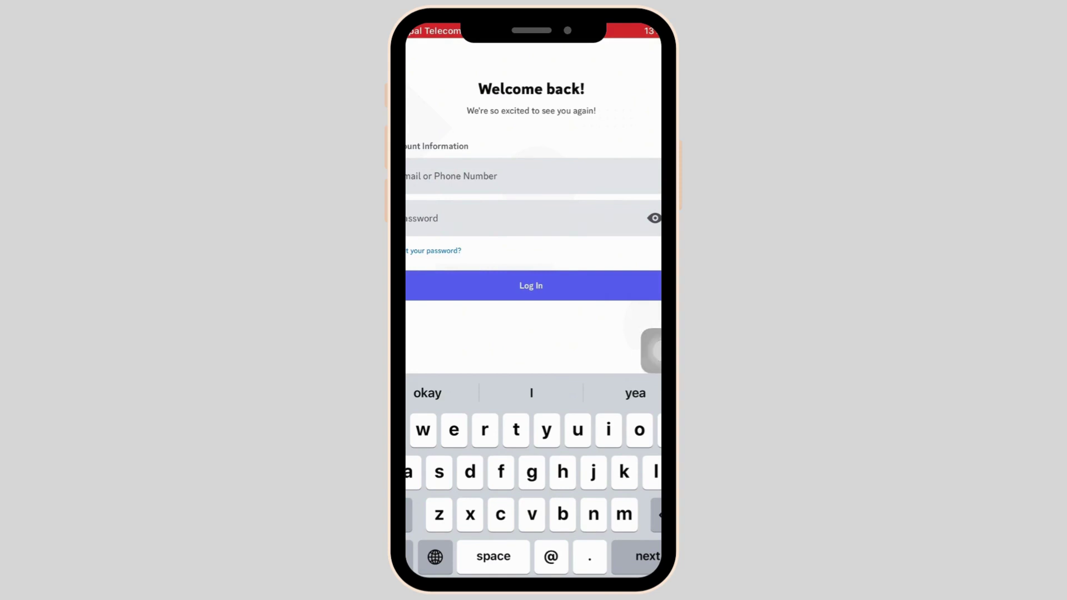
text(pr)
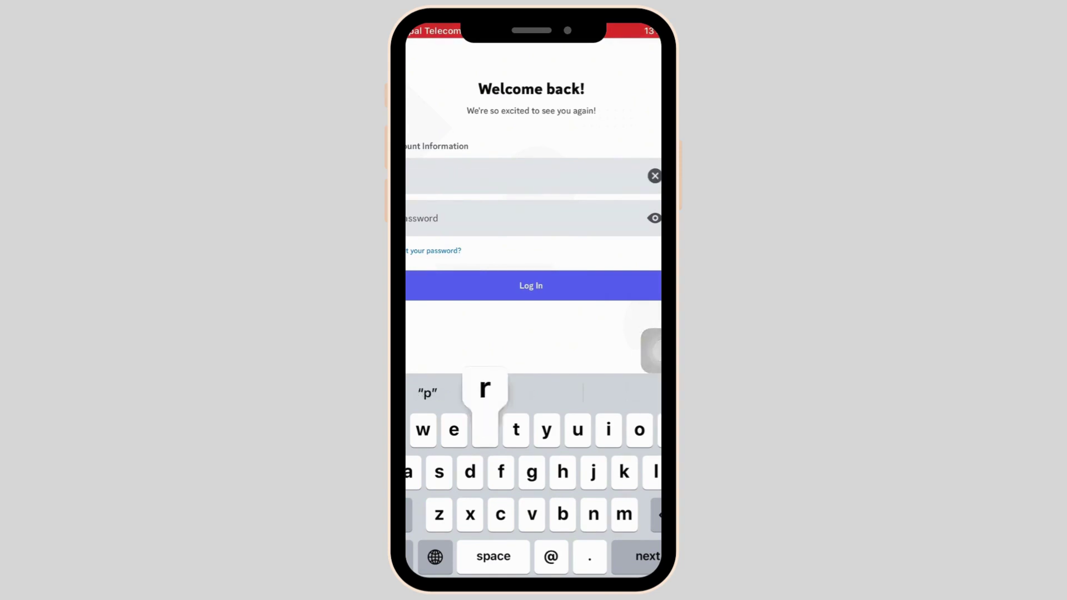
text(ashprash)
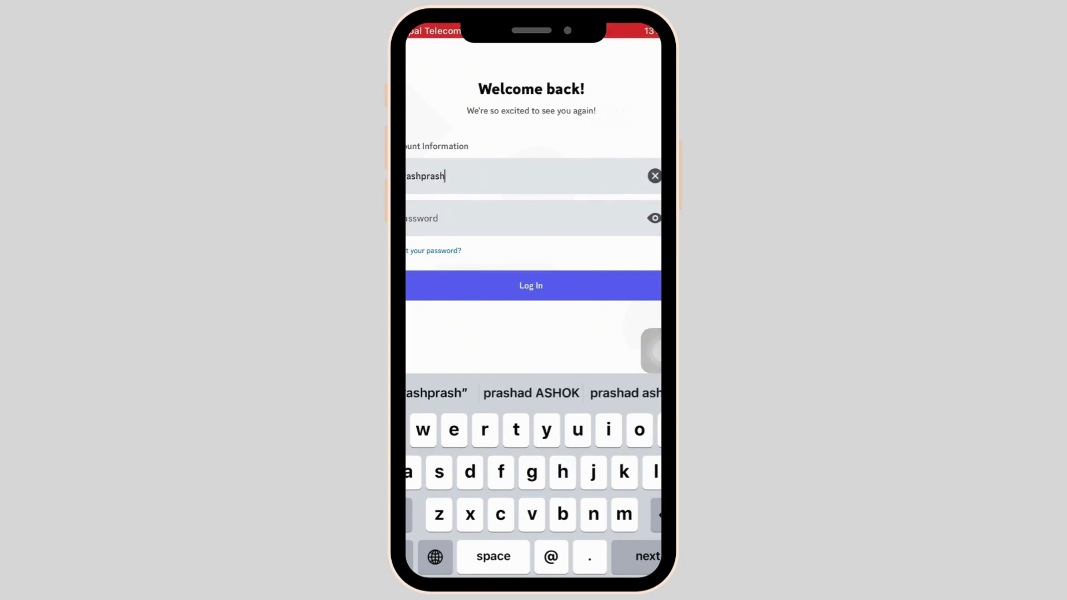
- Enter the new username in the Email or Phone Number field and move to Password
click(500, 176)
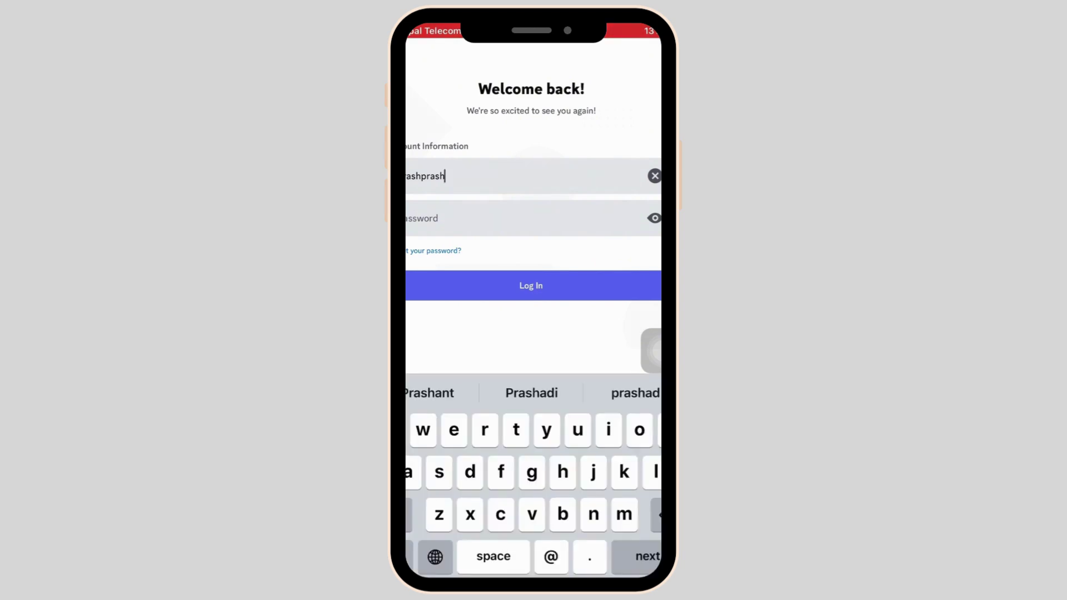
text(__)
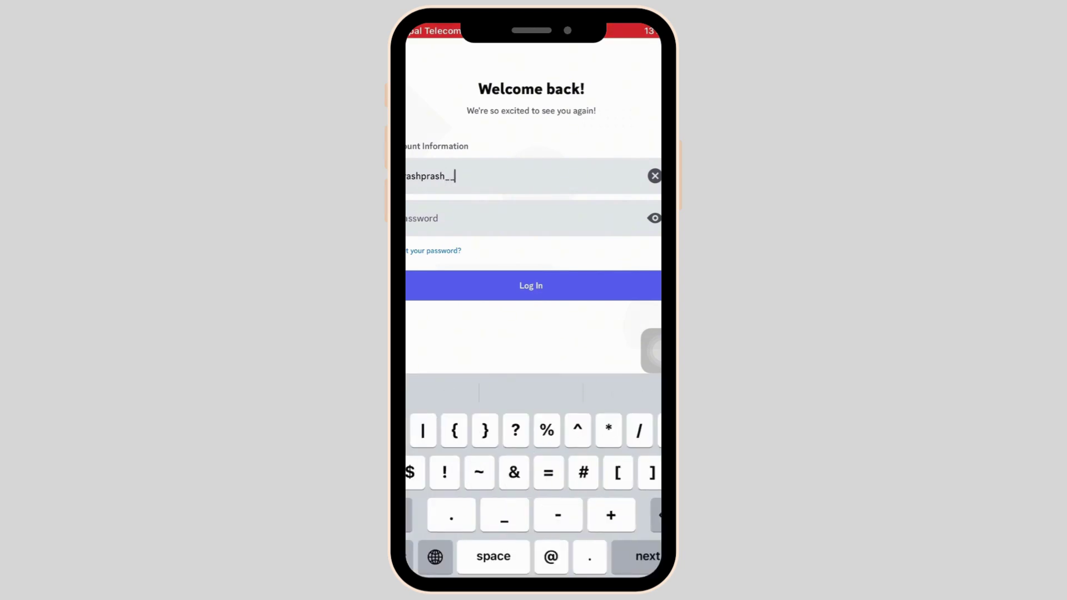
key(BackSpace)
key(BackSpace)
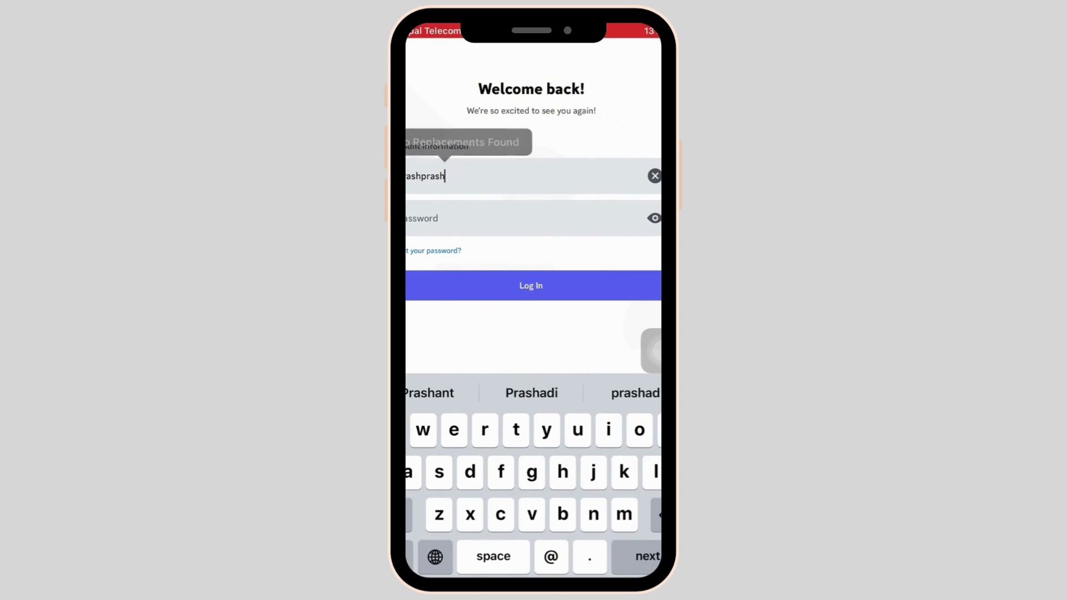
text(7)
key(Escape)
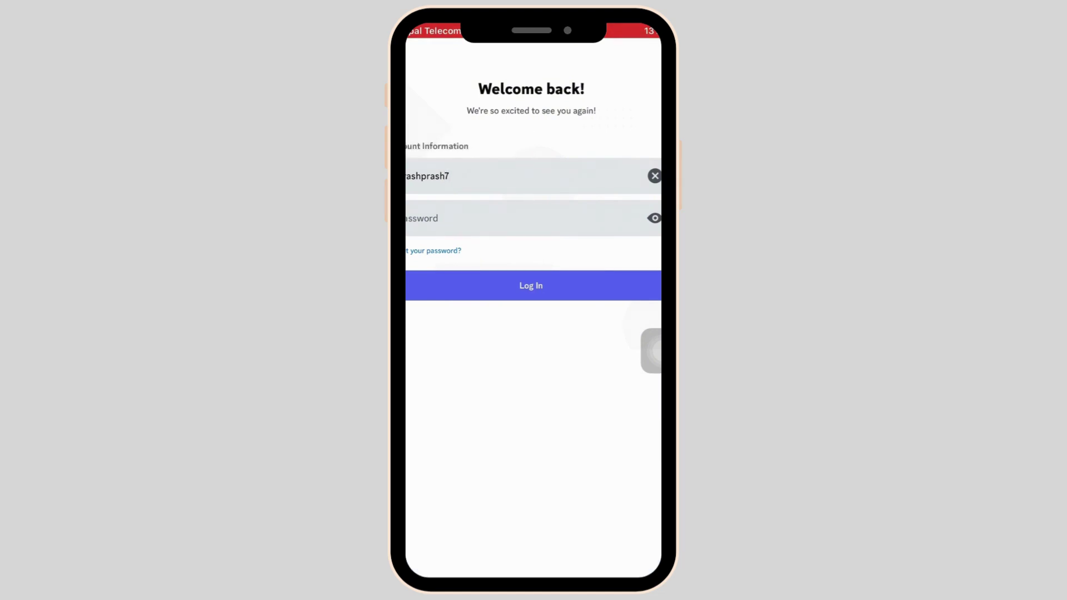
key(Tab)
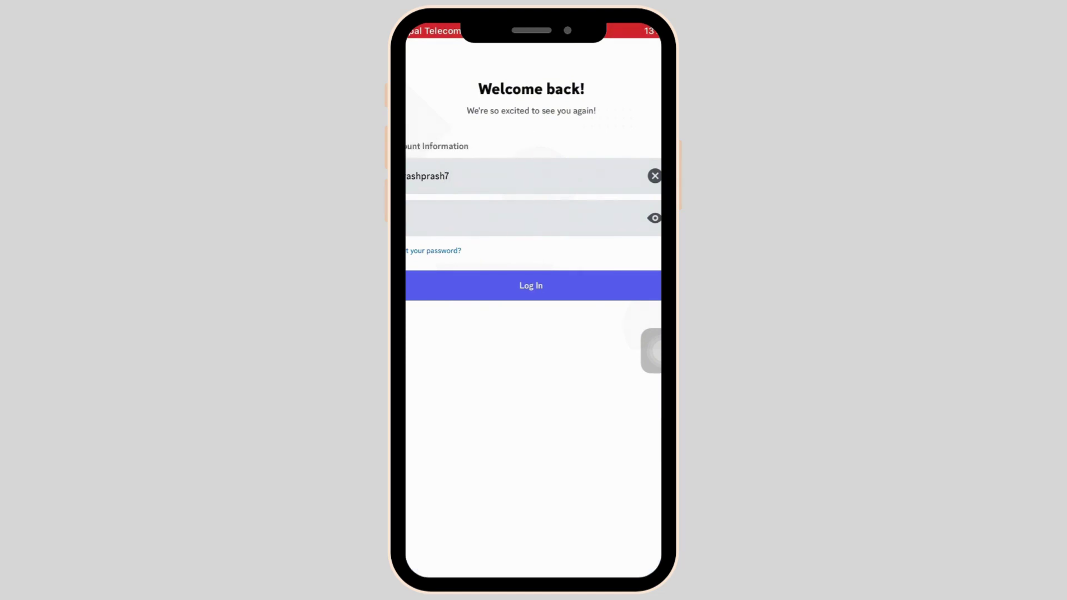